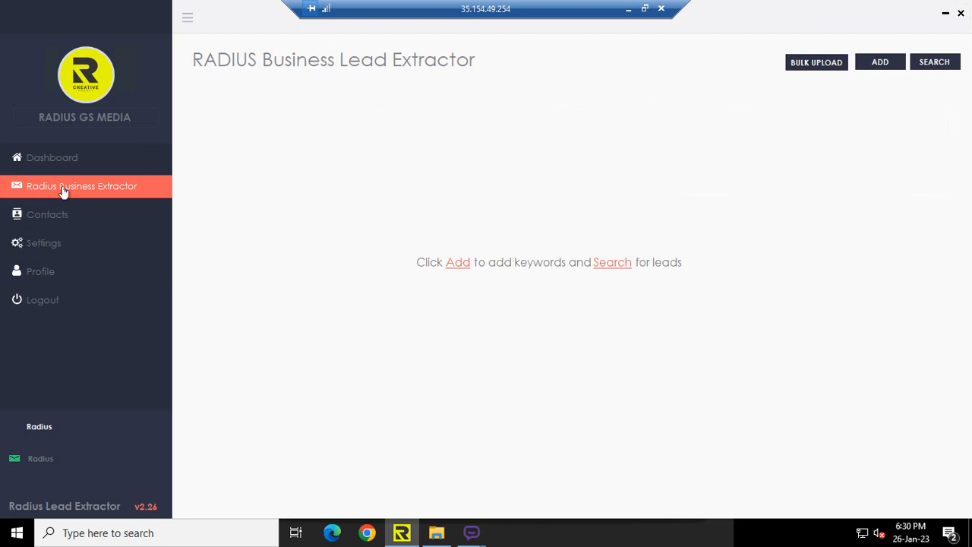
- Add the business keyword Charted Accountant with location Delhi and start the lead search
left_click(882, 62)
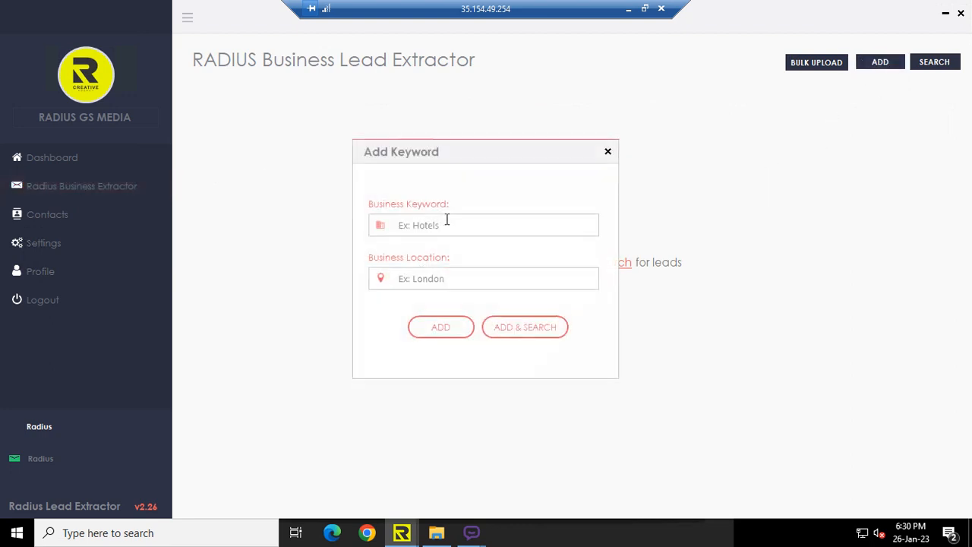
left_click(442, 220)
key("Tab")
type("Del")
left_click(537, 328)
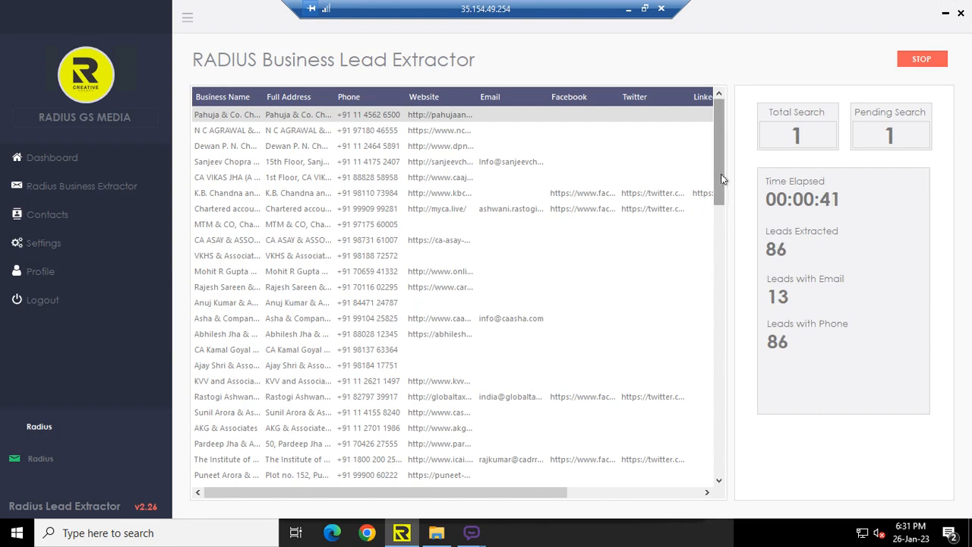
- Stop the running chartered accountant search and dismiss the completion message
left_click_drag(723, 182, 720, 131)
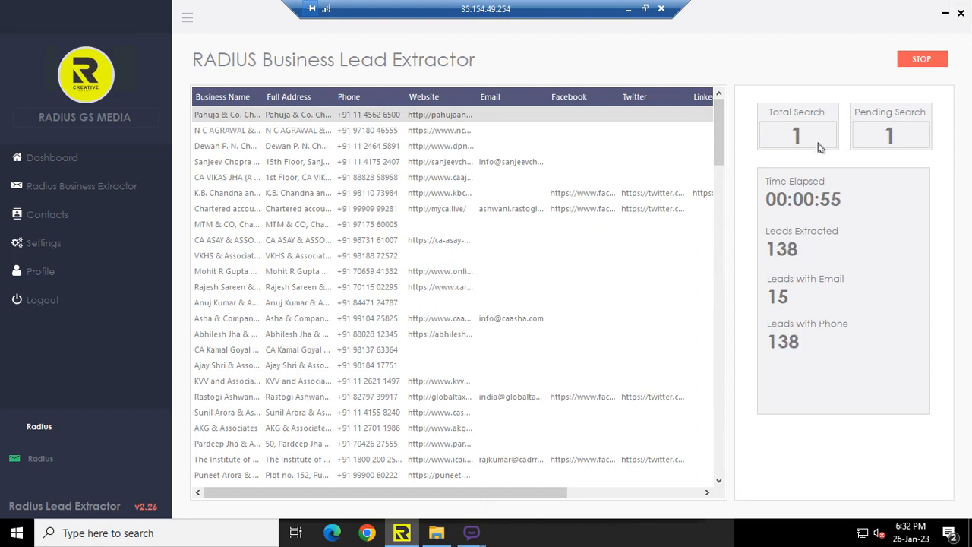
left_click(922, 62)
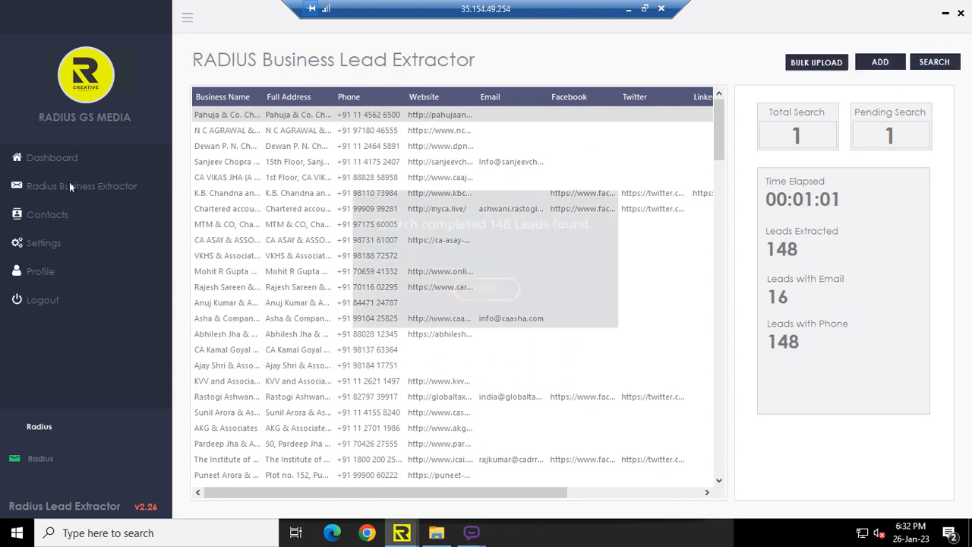
left_click(486, 288)
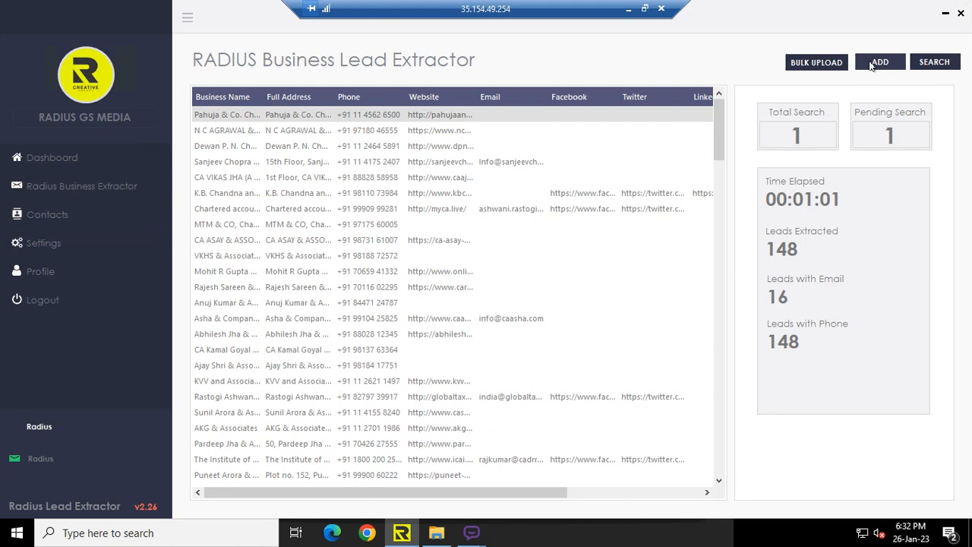
- Add the business keyword Automobile dealer with location Delhi and start the lead search
left_click(872, 65)
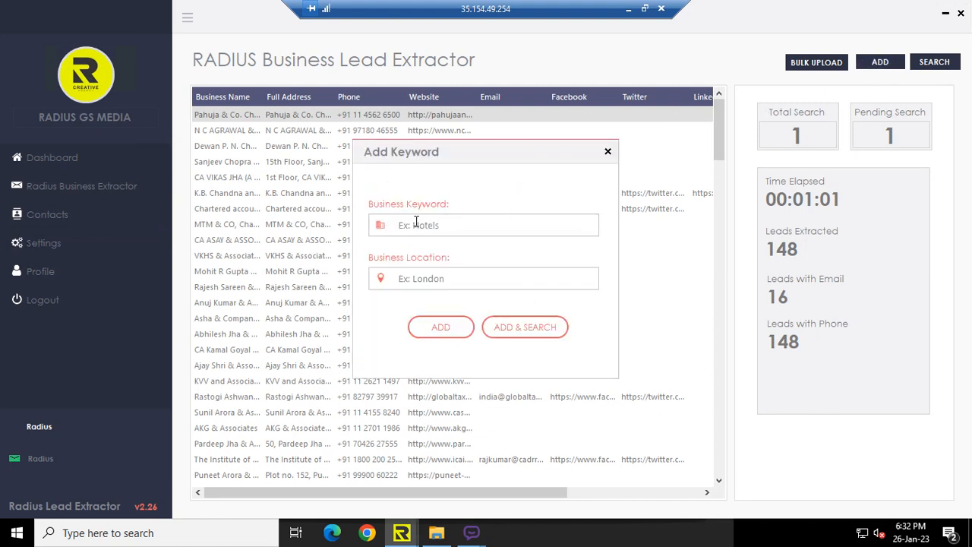
left_click(417, 220)
type("dealer")
left_click(398, 279)
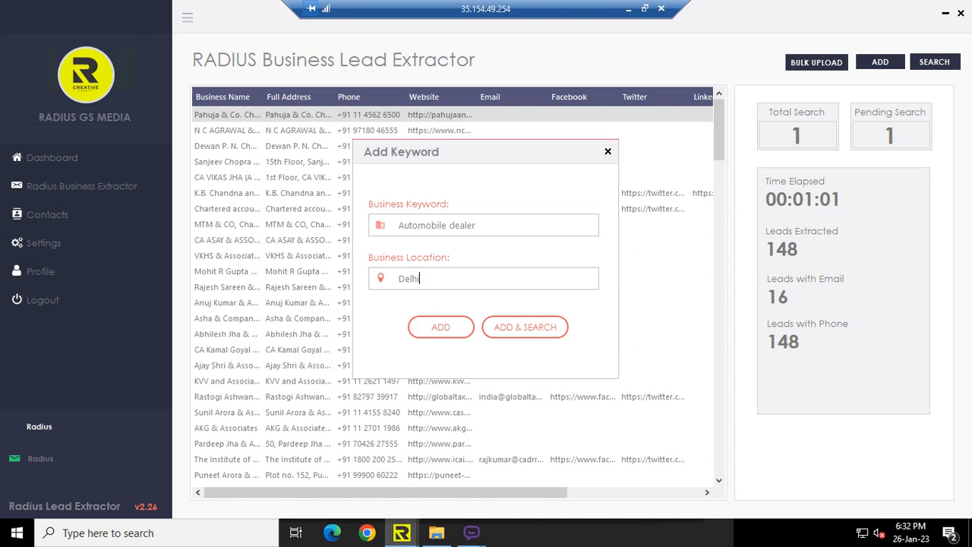
left_click(546, 327)
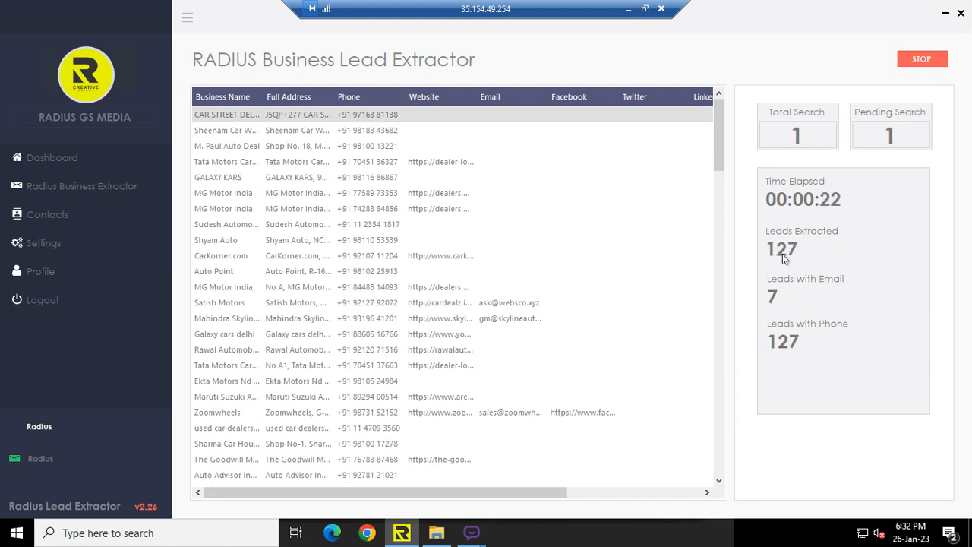
- Stop the automobile dealer search and dismiss the completion message
left_click(921, 59)
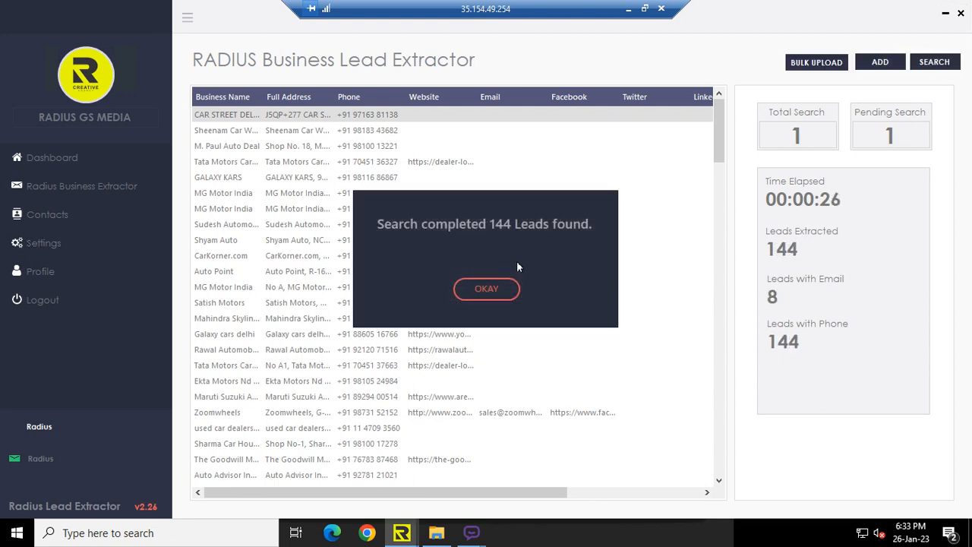
left_click(486, 289)
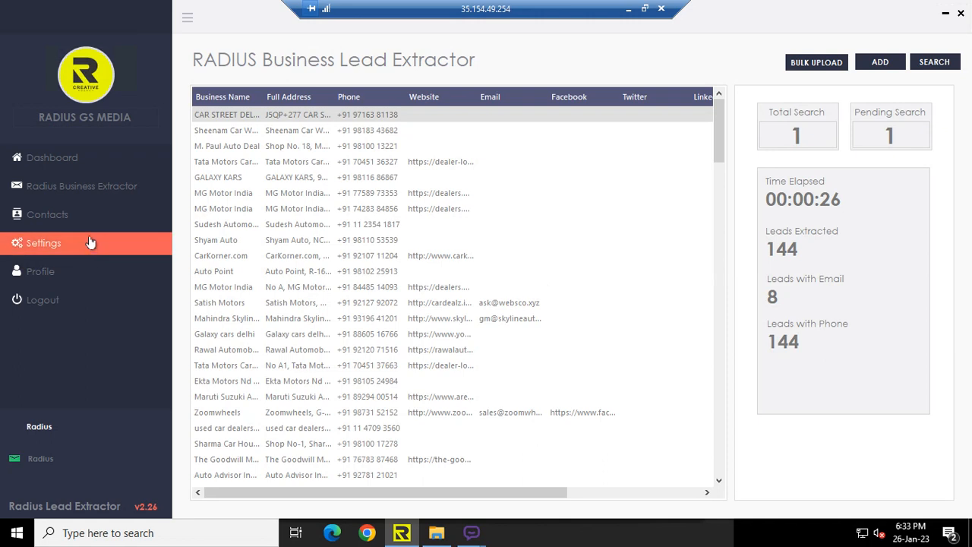
- Browse the Contacts and Dashboard pages to review the extracted lead totals
left_click(56, 217)
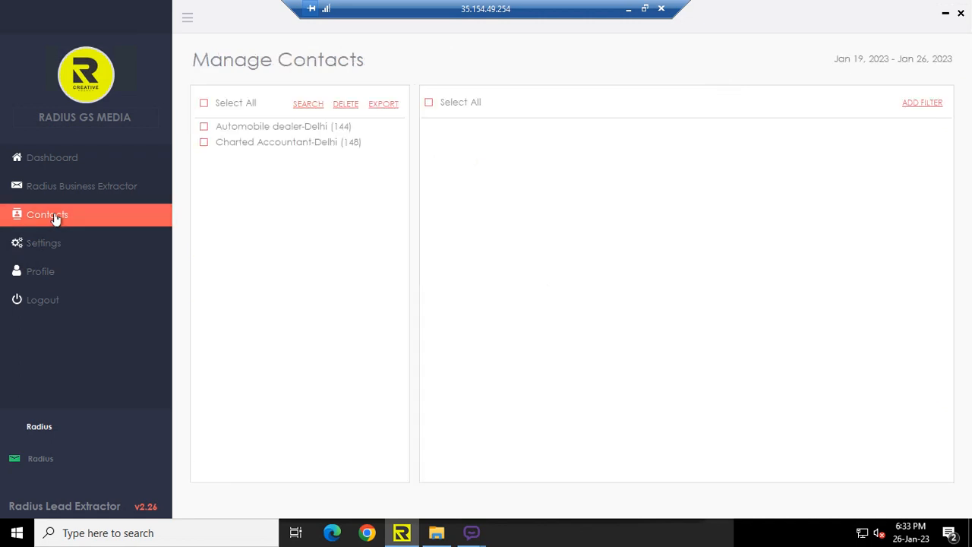
left_click(204, 102)
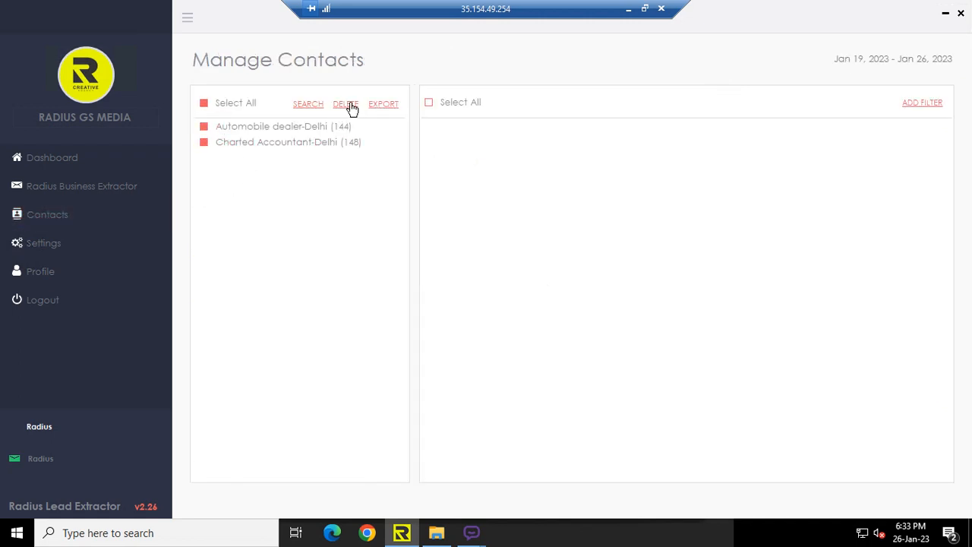
left_click(30, 161)
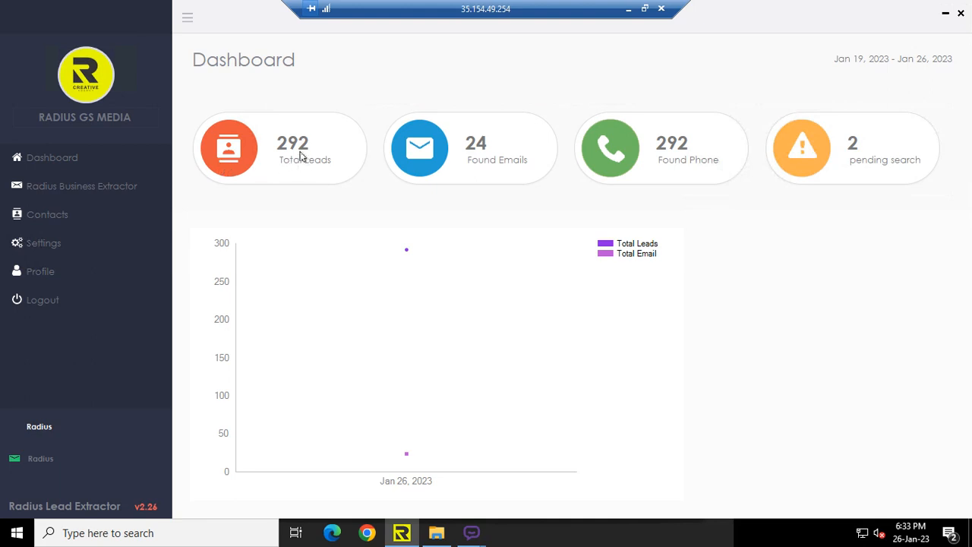
left_click(67, 184)
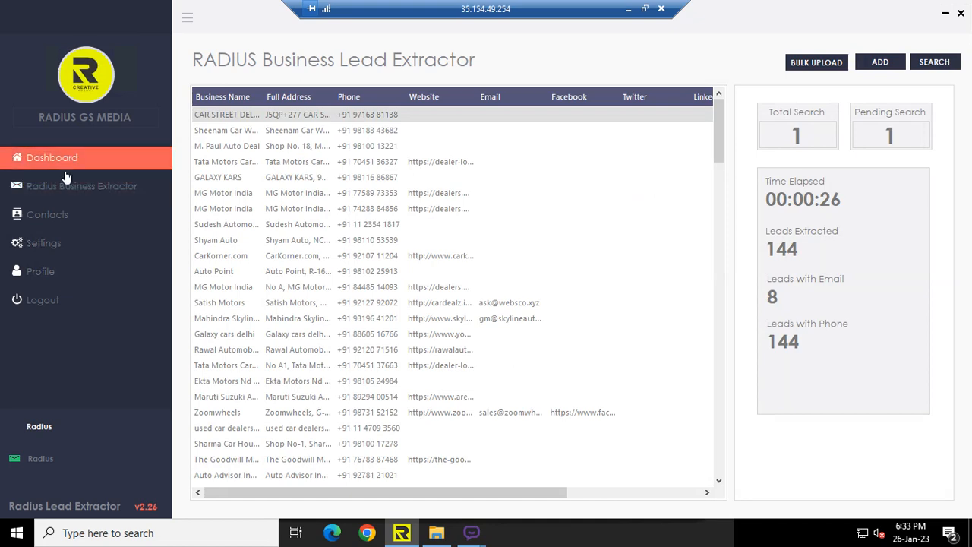
- Open Contacts, select all keyword lists and display their combined contacts
left_click(60, 213)
left_click(203, 102)
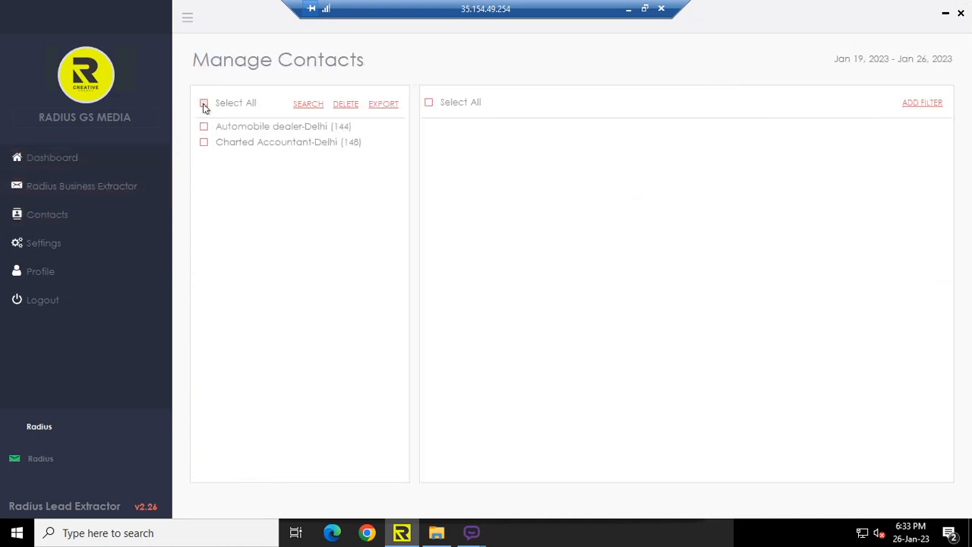
left_click(311, 108)
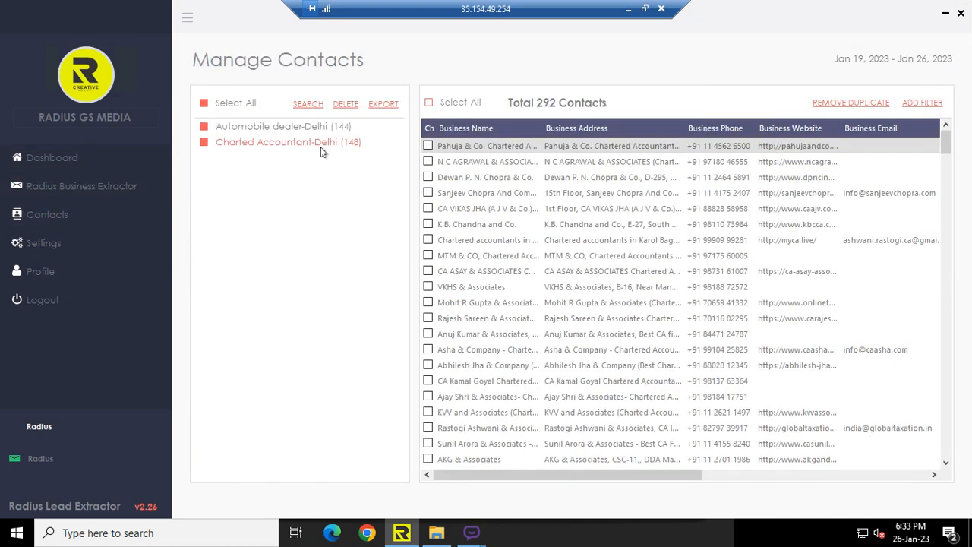
- Select all contacts and export them as a CSV file named leads on the Desktop
left_click(429, 104)
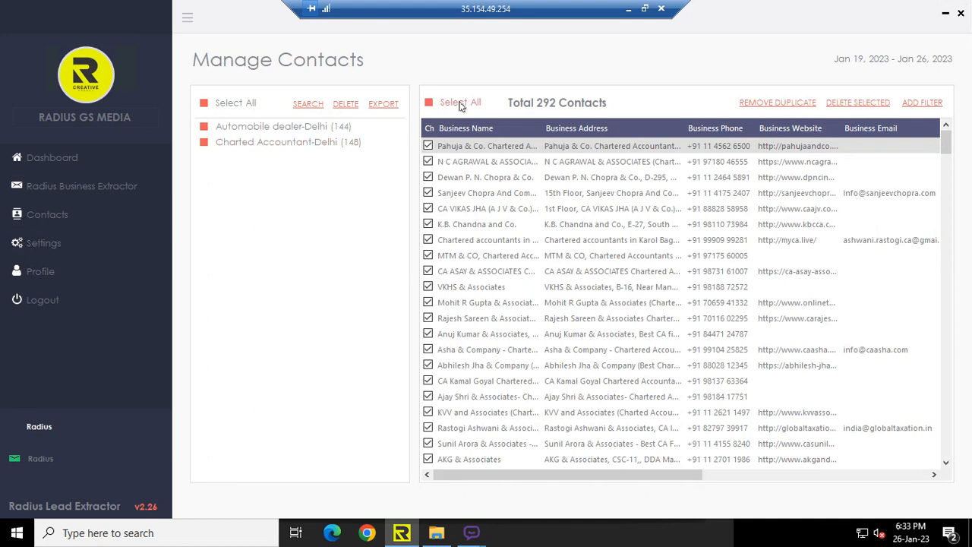
left_click(385, 105)
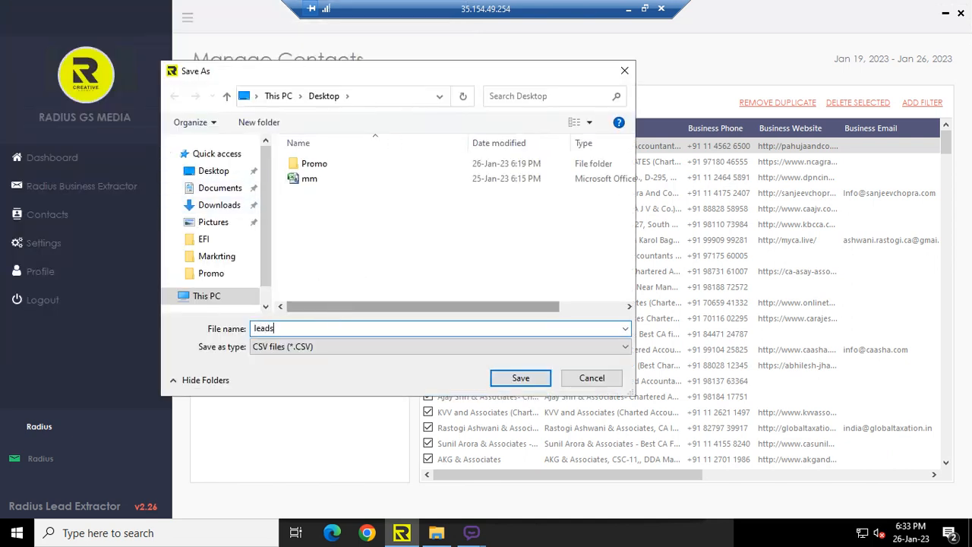
left_click(508, 378)
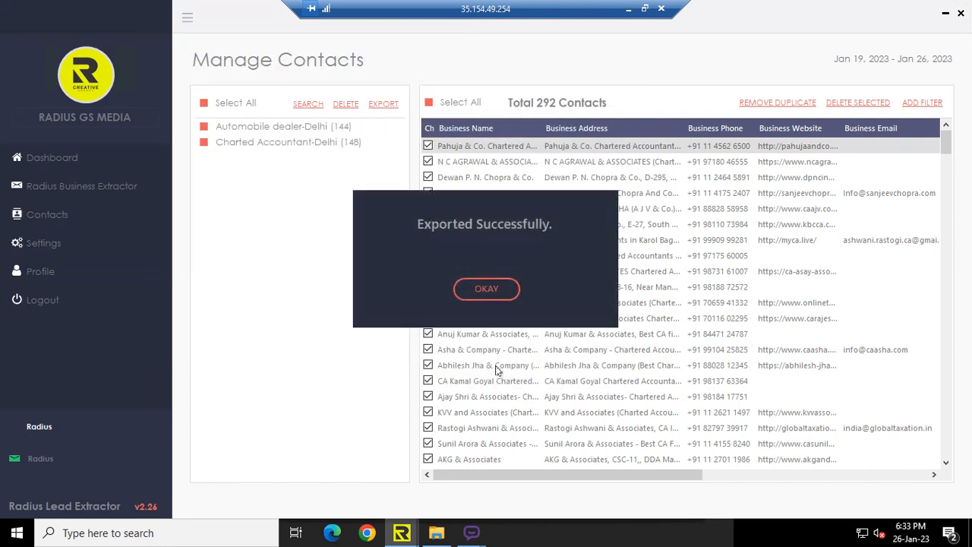
left_click(475, 289)
- Minimize the lead extractor and open the exported leads file from the desktop
left_click(946, 14)
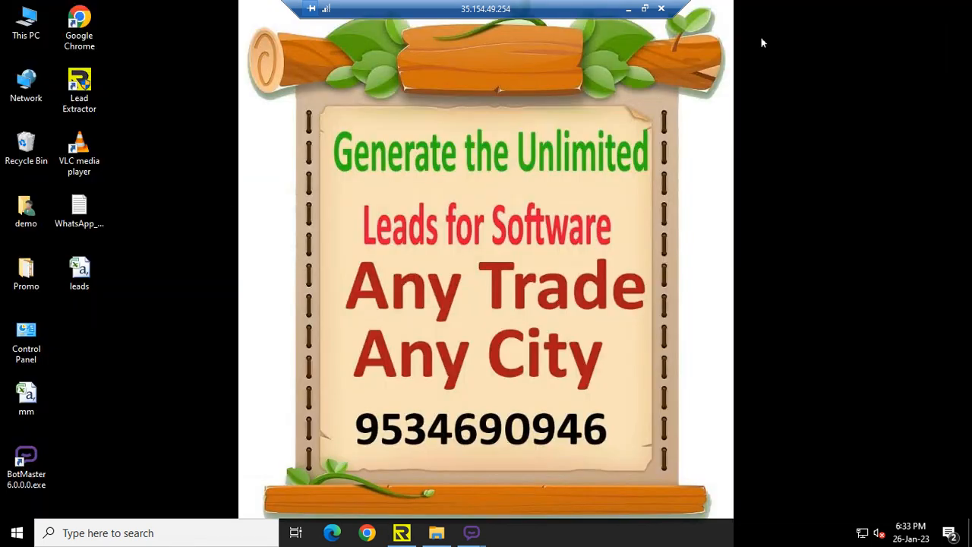
double_click(79, 281)
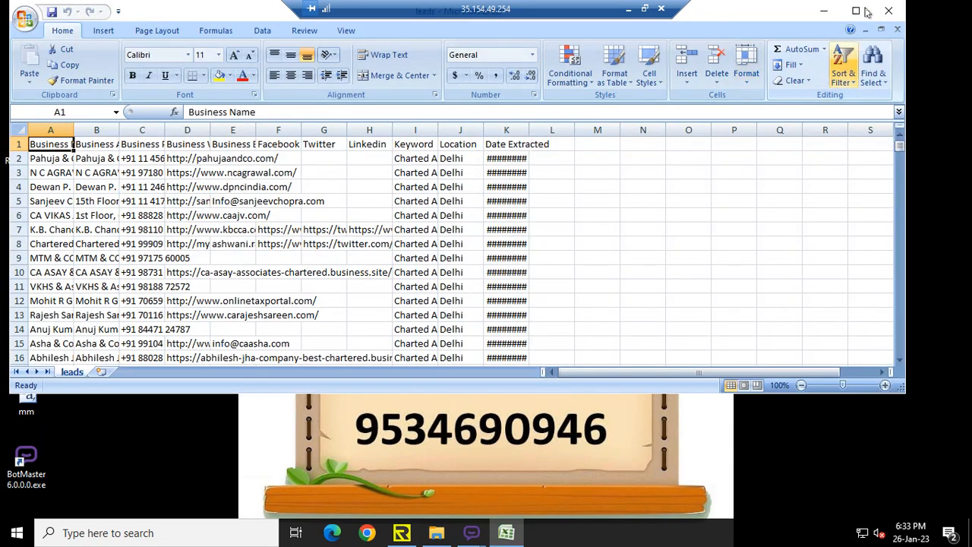
- Maximize the spreadsheet window and widen the Business Name and Business Phone columns
left_click(859, 10)
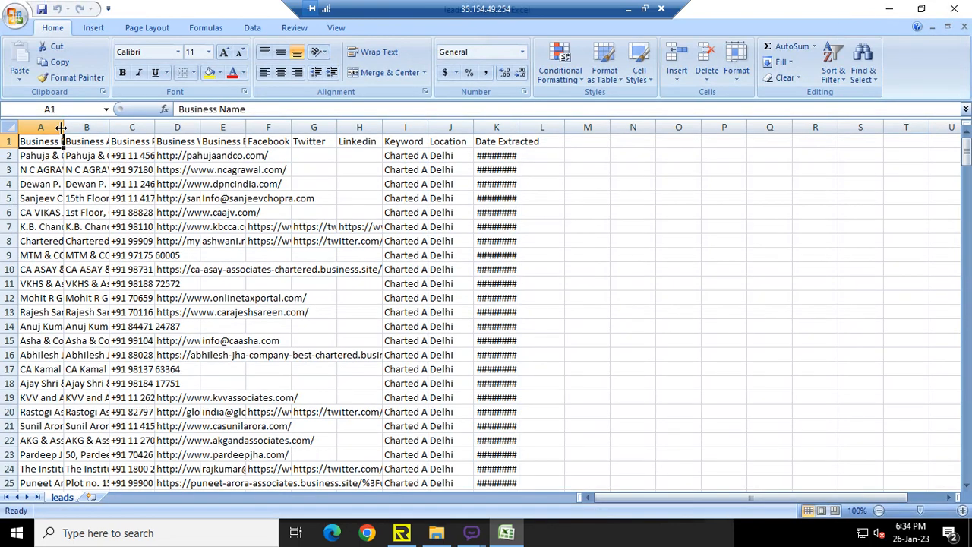
left_click_drag(66, 127, 328, 152)
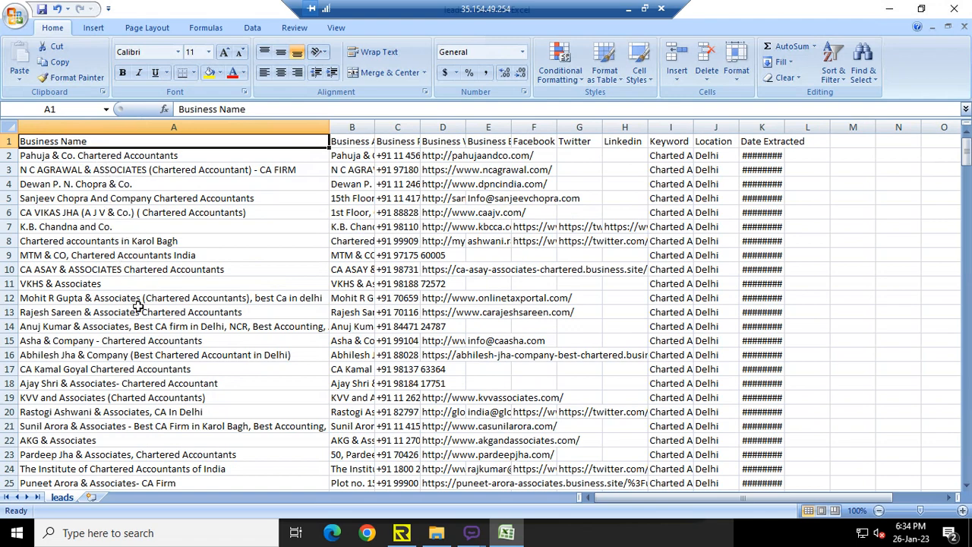
left_click_drag(374, 127, 601, 127)
- Scroll through the exported leads spreadsheet to review the business names and phone numbers
left_click(467, 271)
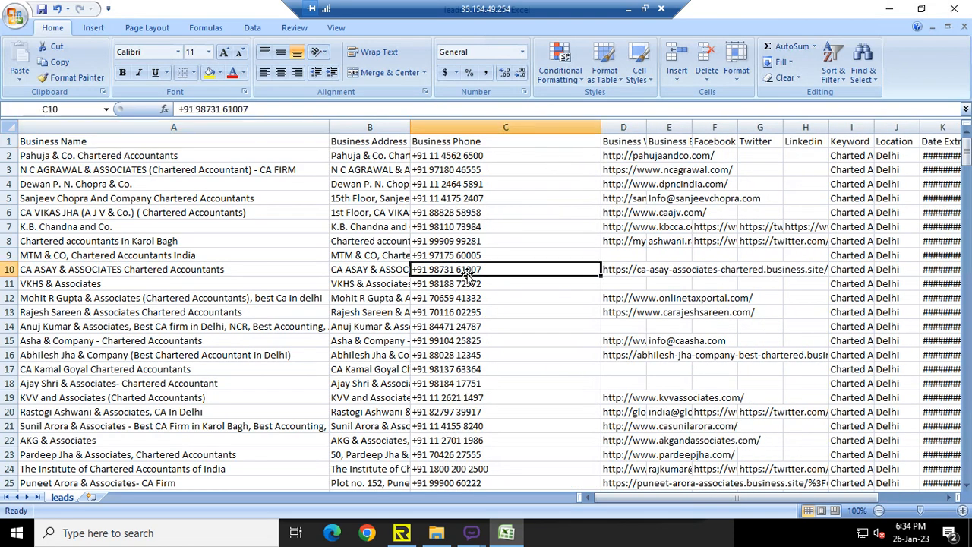
scroll(463, 296, "down", 11)
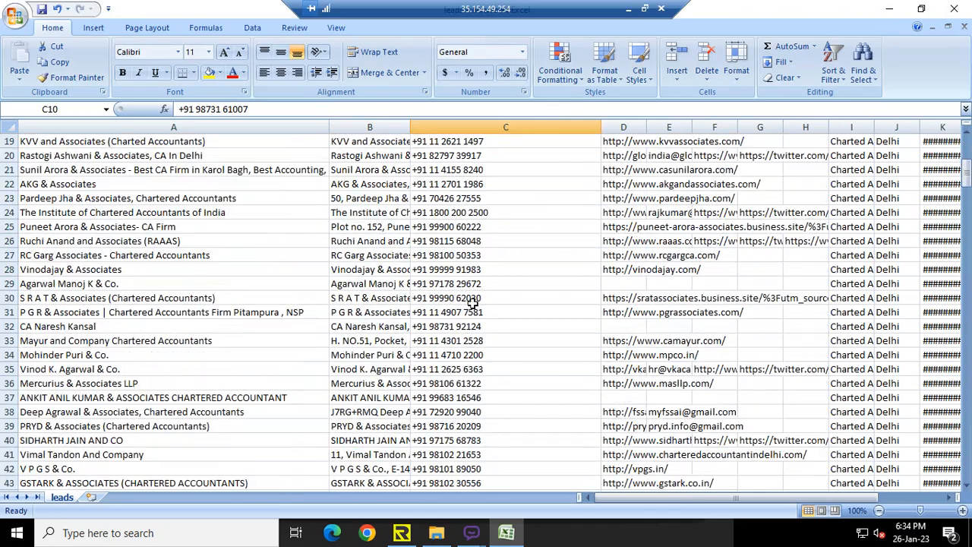
scroll(472, 302, "down", 20)
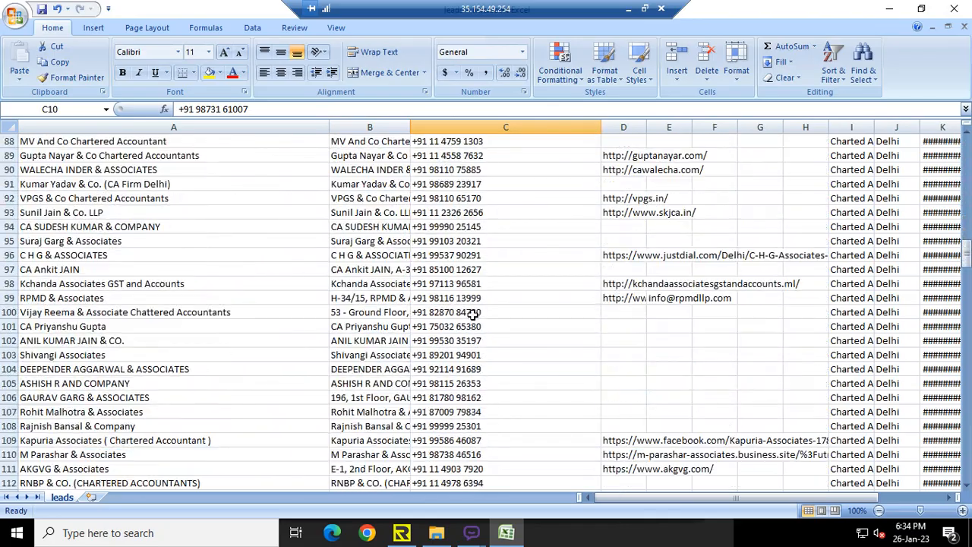
scroll(476, 316, "down", 15)
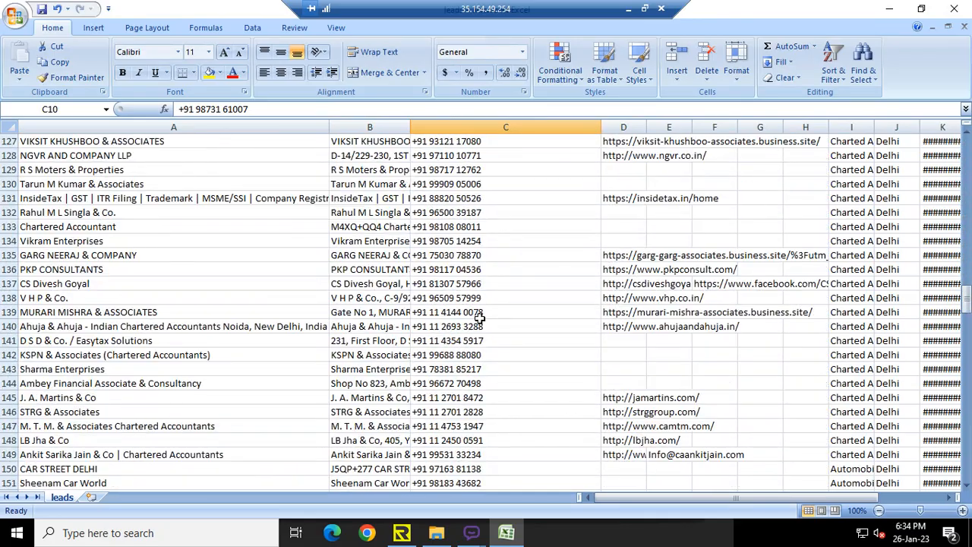
scroll(480, 318, "down", 8)
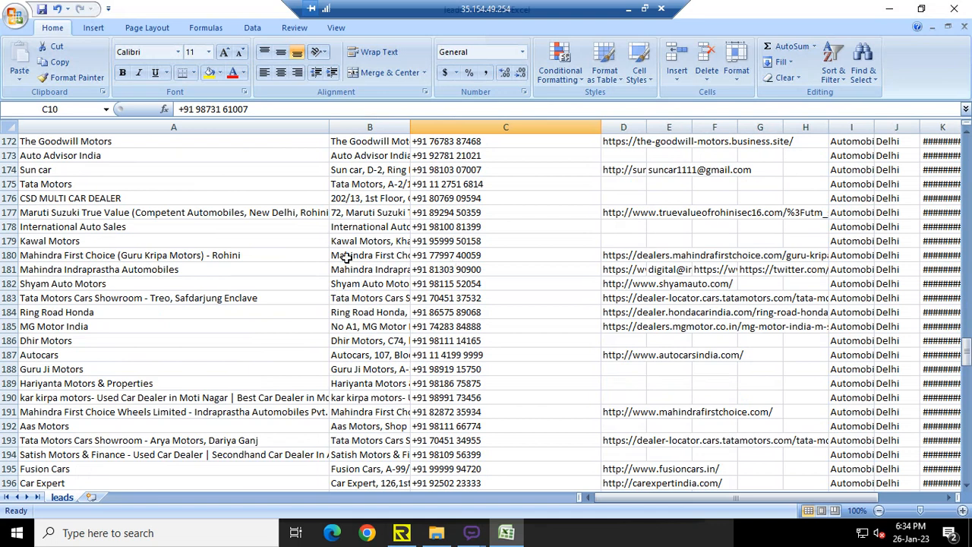
left_click(196, 258)
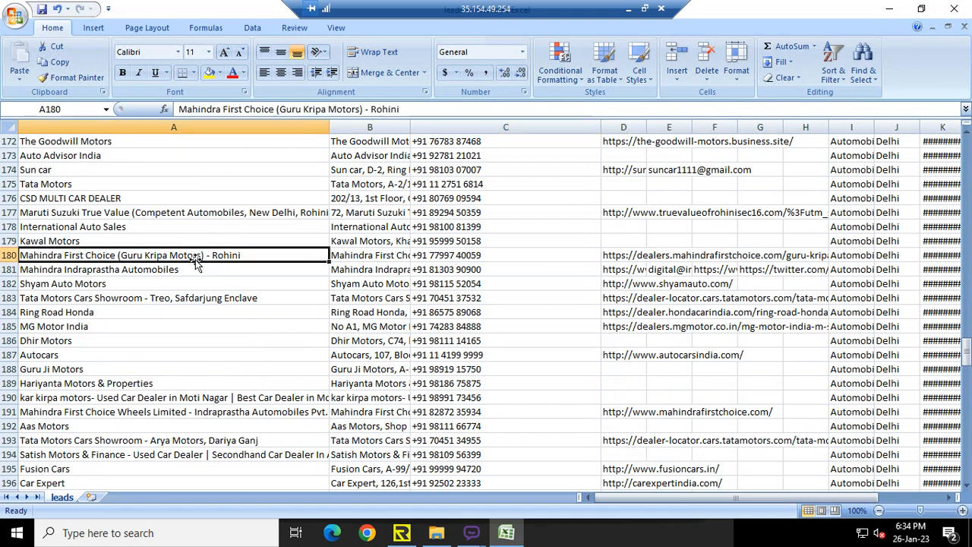
left_click(357, 255)
left_click(438, 256)
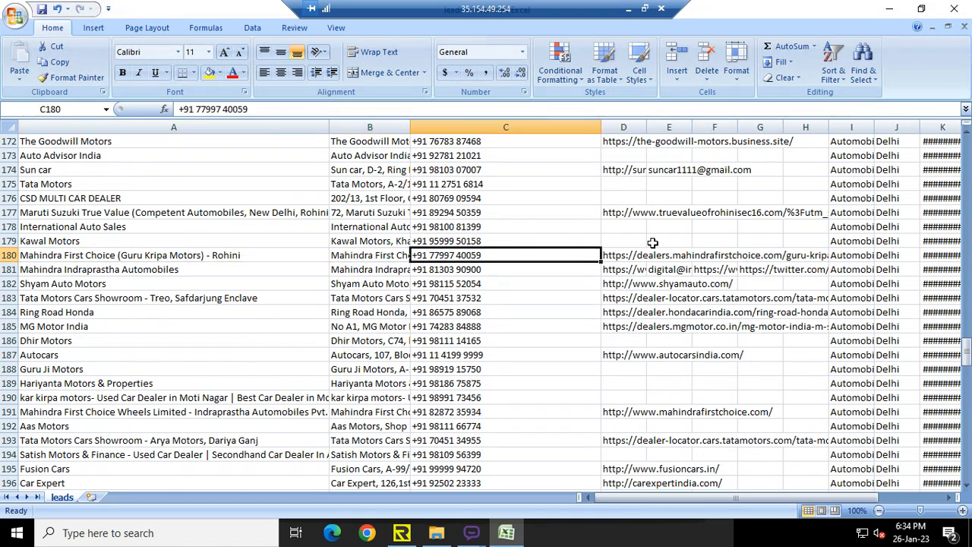
left_click(966, 151)
left_click(966, 151)
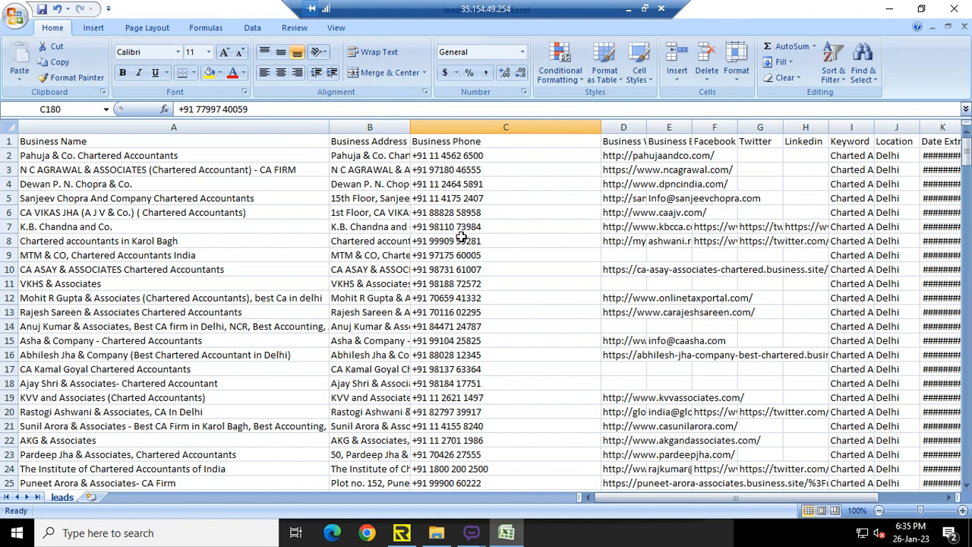
- Copy the phone numbers in cells C8 to C20
left_click_drag(462, 241, 475, 405)
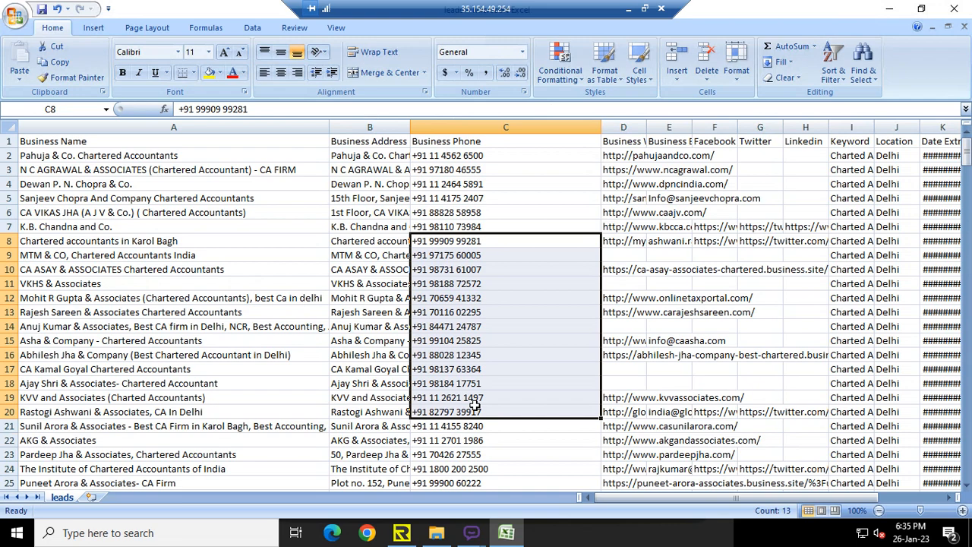
key("ctrl+c")
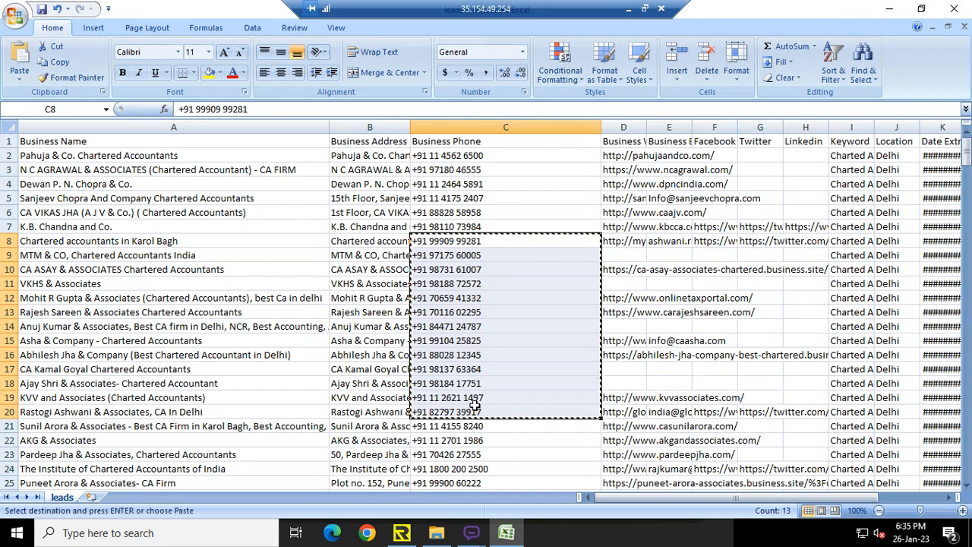
- Minimize the spreadsheet and switch to BotMaster
left_click(891, 9)
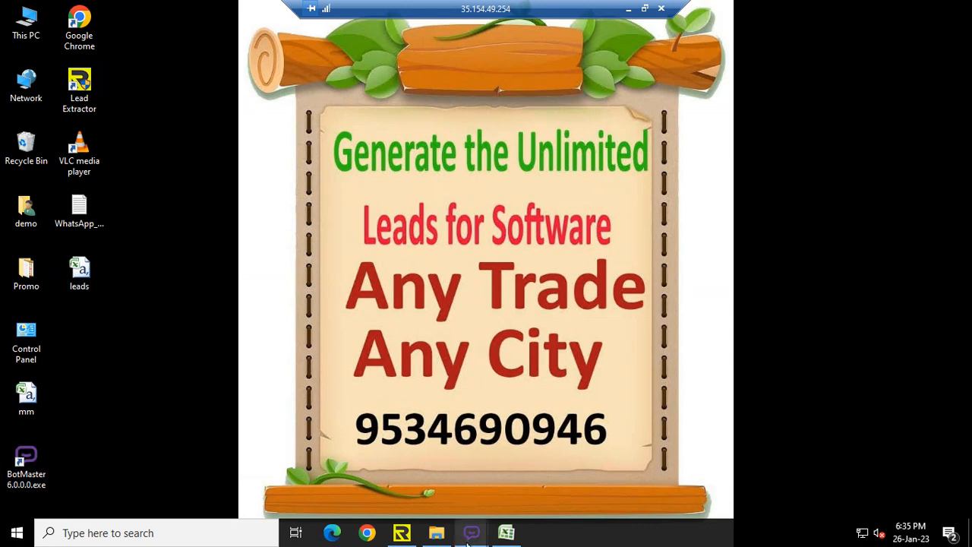
mouse_move(471, 538)
left_click(454, 493)
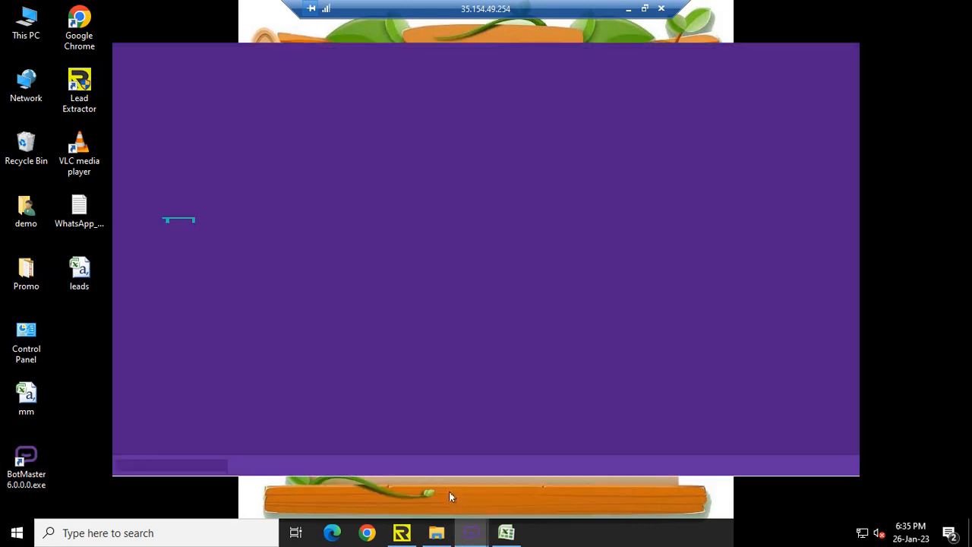
- Import the copied phone numbers into the WhatsApp Numbers list through a manual import
mouse_move(905, 259)
left_mouse_down()
mouse_move(749, 211)
mouse_move(480, 65)
mouse_move(497, 51)
mouse_move(559, 54)
left_mouse_up()
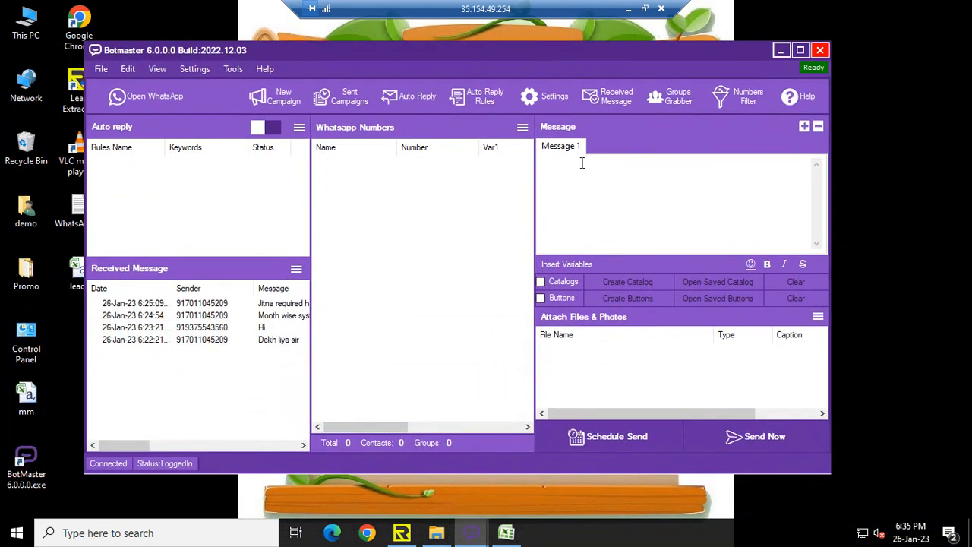
left_click(522, 130)
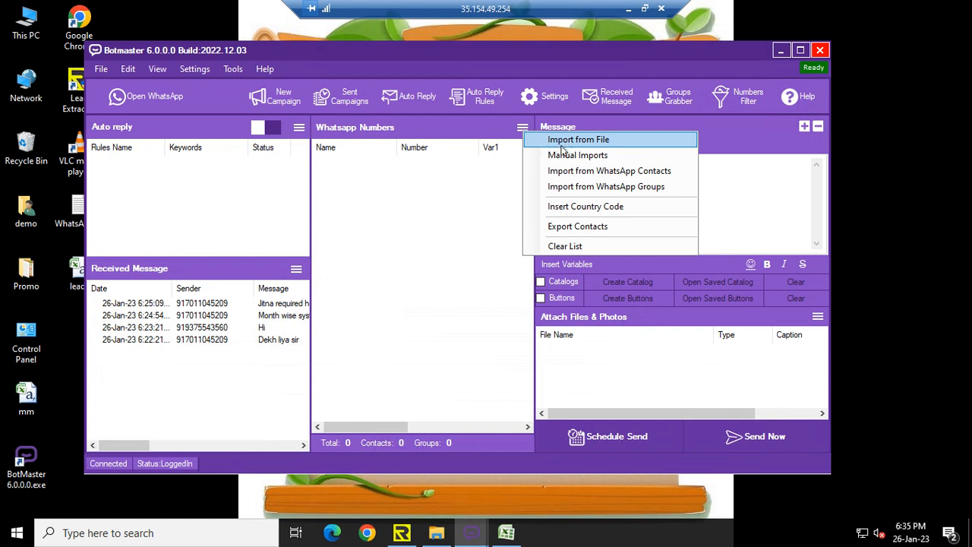
left_click(625, 154)
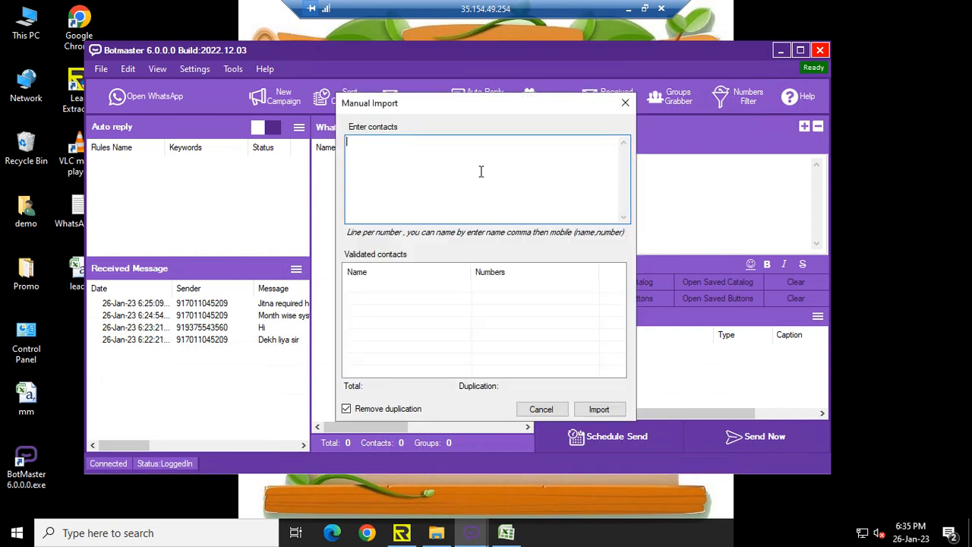
key("ctrl+v")
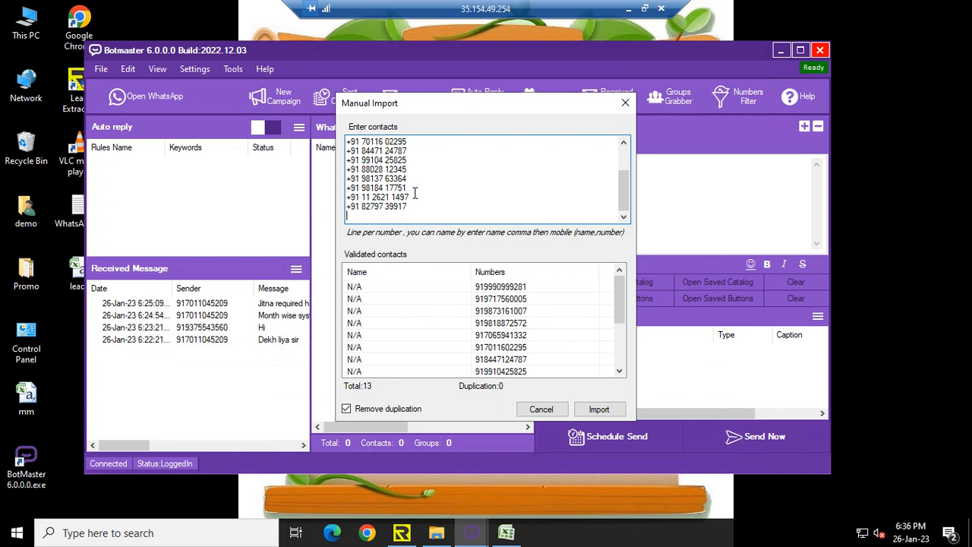
left_click(608, 413)
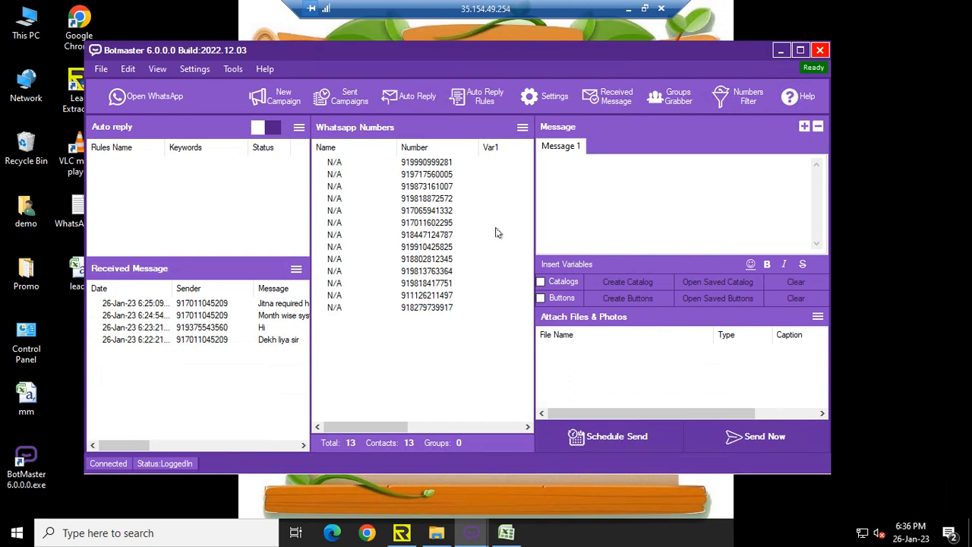
- Attach the Visiting Card photo from the Markrting folder to the message
left_click(817, 317)
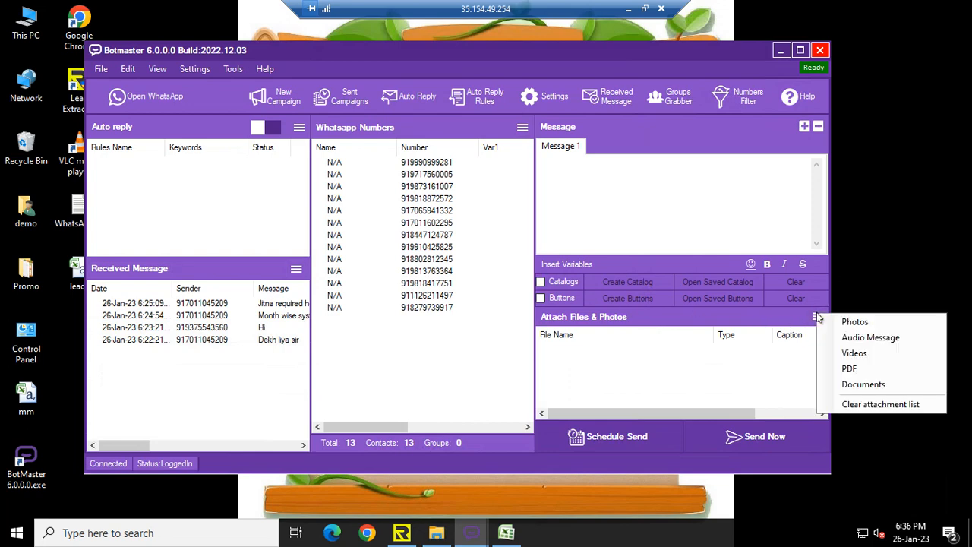
left_click(894, 324)
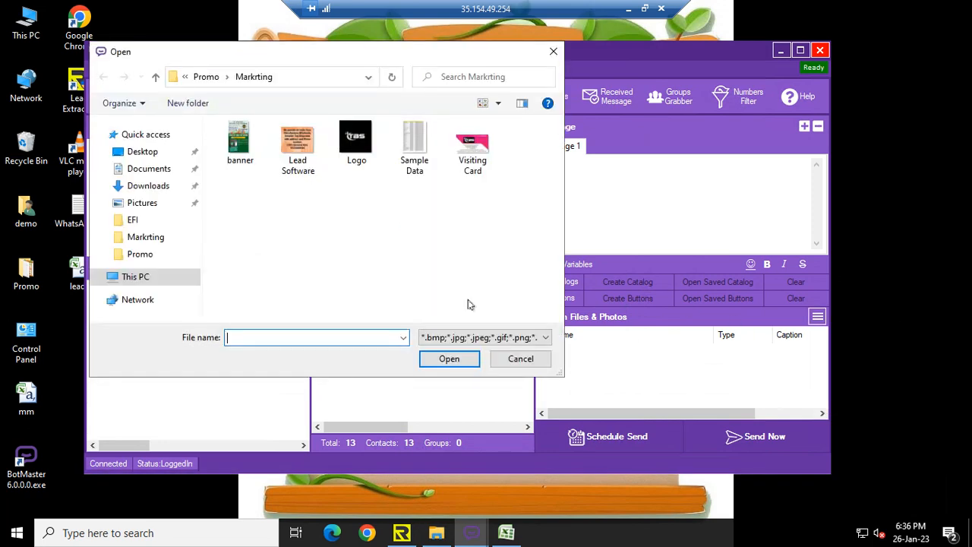
double_click(471, 152)
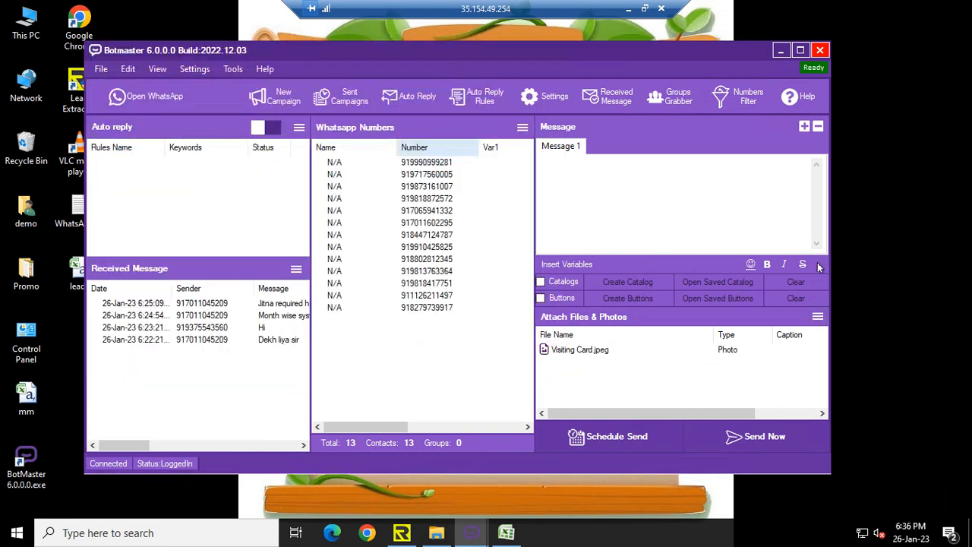
- Attach the photo 1 from the Desktop Promo folder and remove it from the attachment list again
left_click(818, 316)
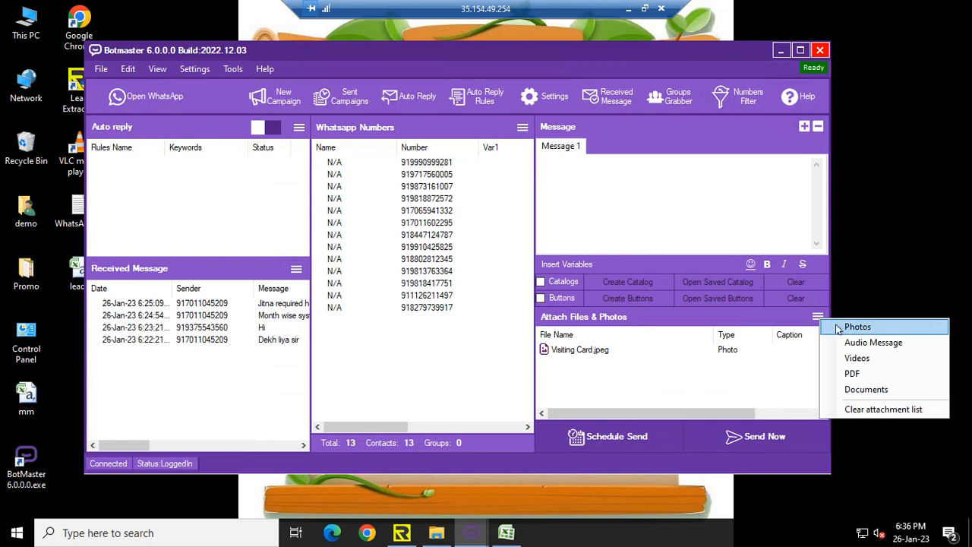
left_click(857, 327)
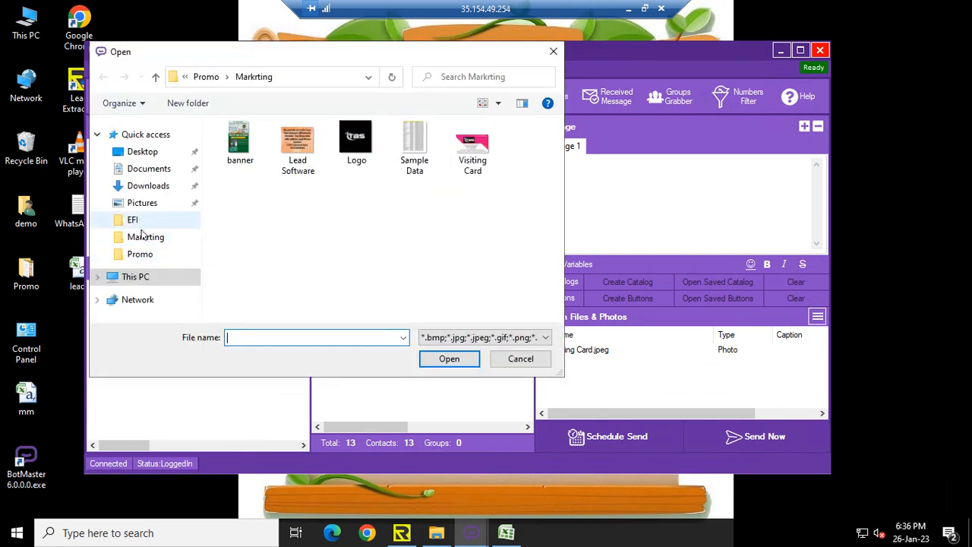
left_click(142, 152)
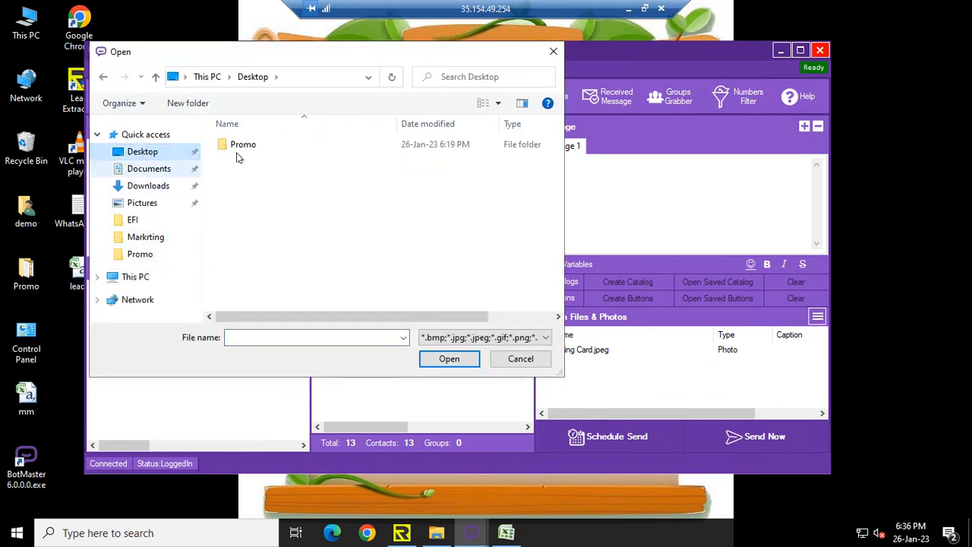
double_click(244, 150)
double_click(243, 146)
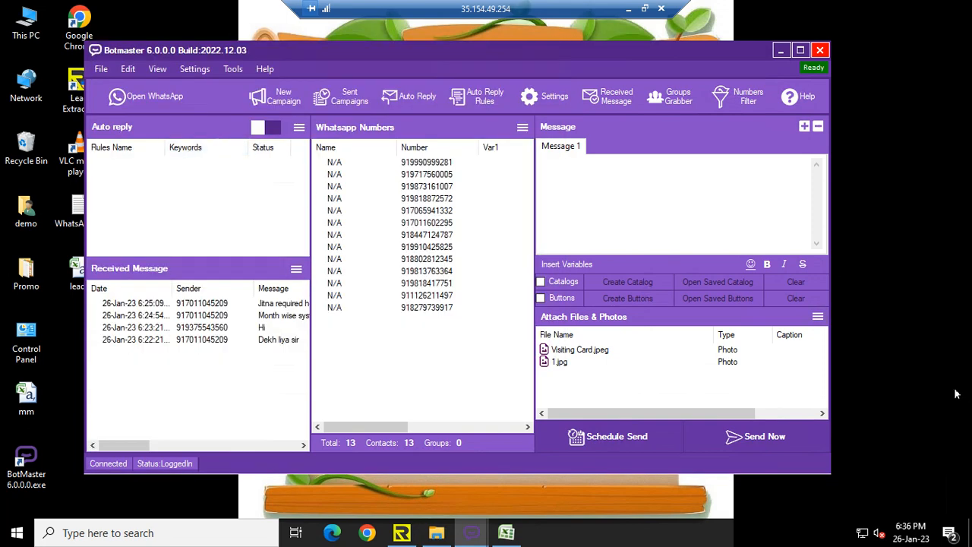
left_click(654, 365)
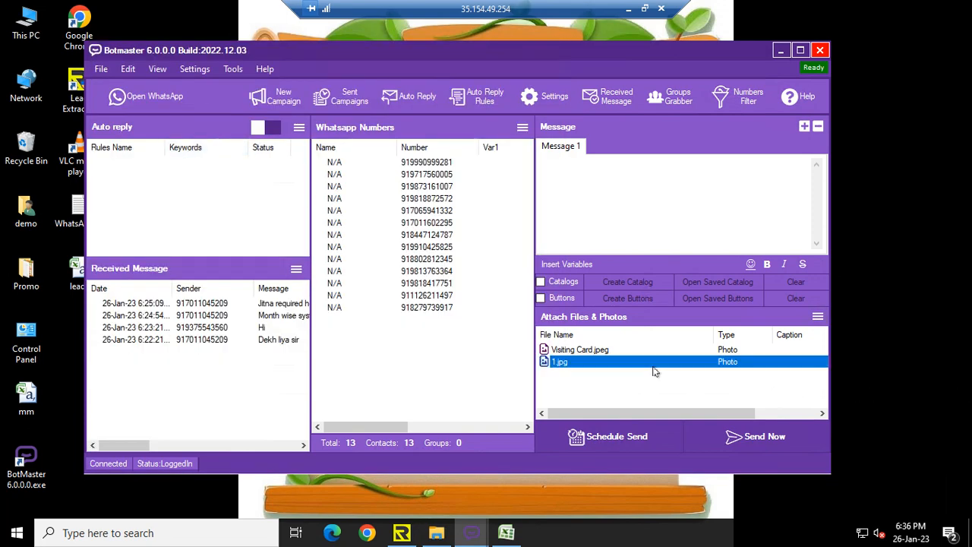
key("Delete")
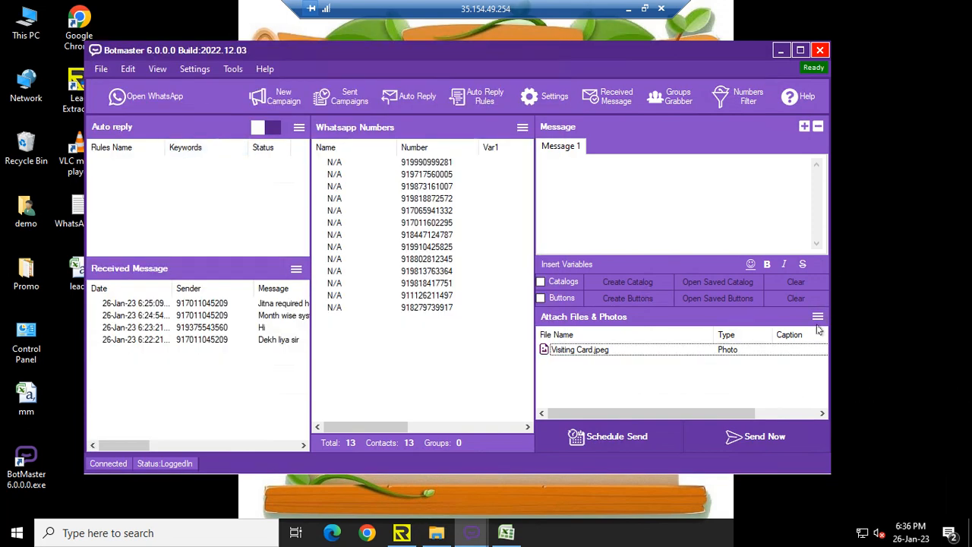
- Attach the Lead photo from the Promo folder to the message
left_click(817, 317)
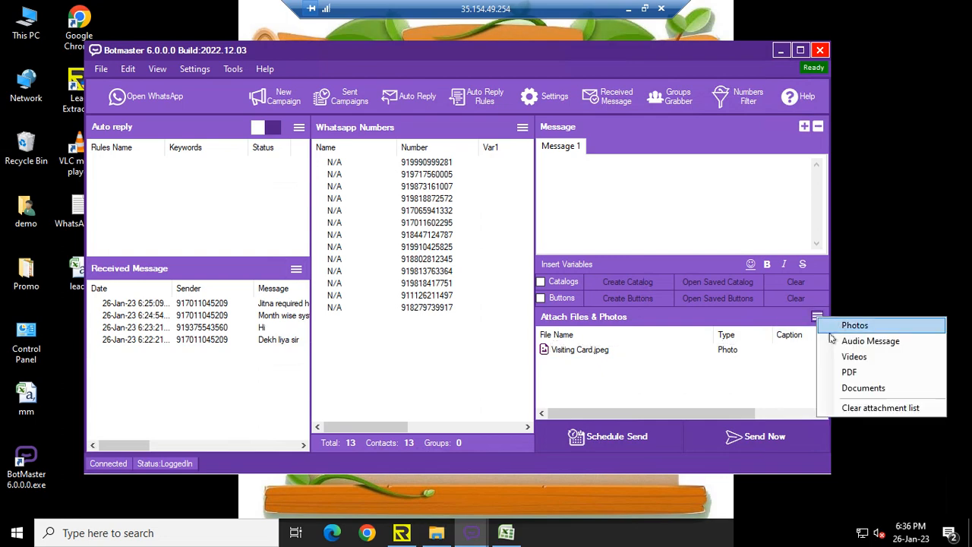
left_click(835, 326)
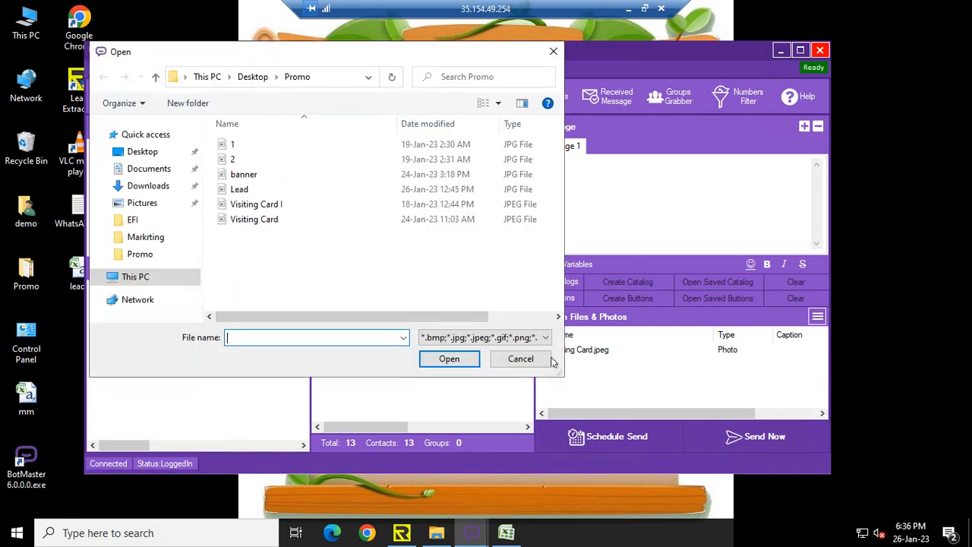
left_click(255, 192)
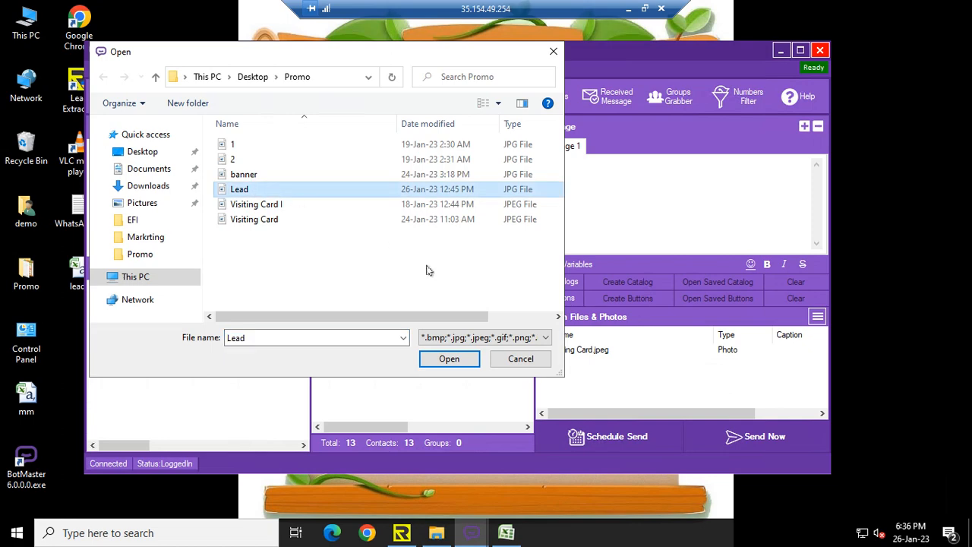
left_click(449, 360)
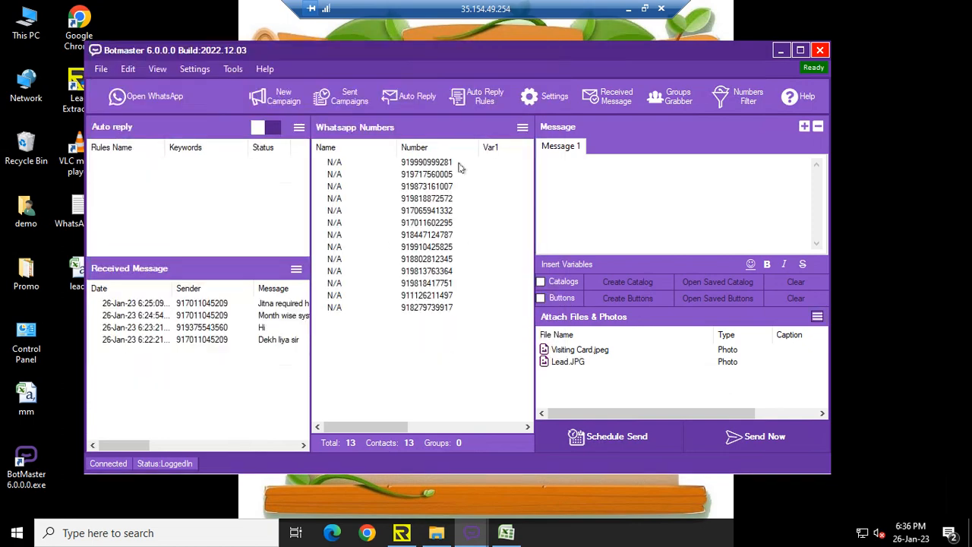
- Write the message "We are providing all trade data for more enquiry please call us."
left_click(578, 197)
type("We are providi")
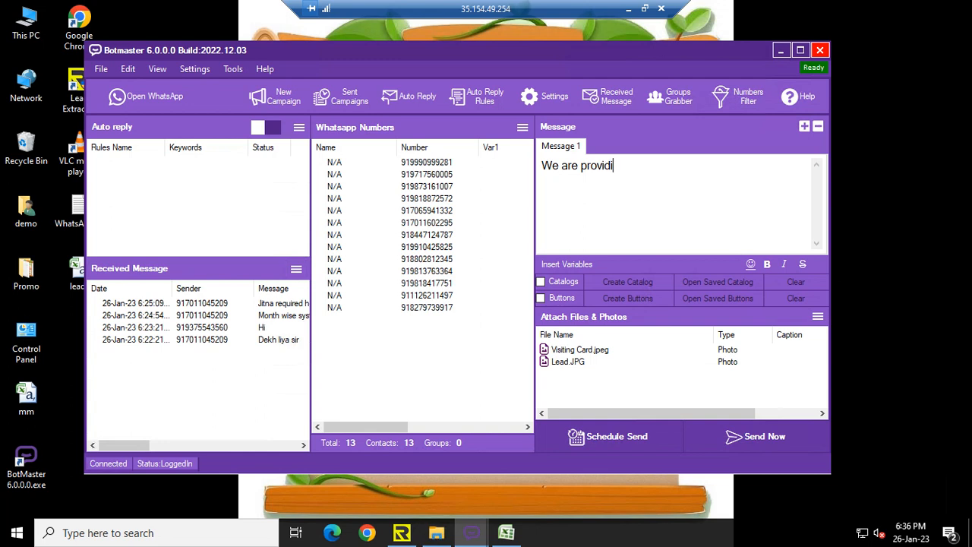
type("ng all trade data")
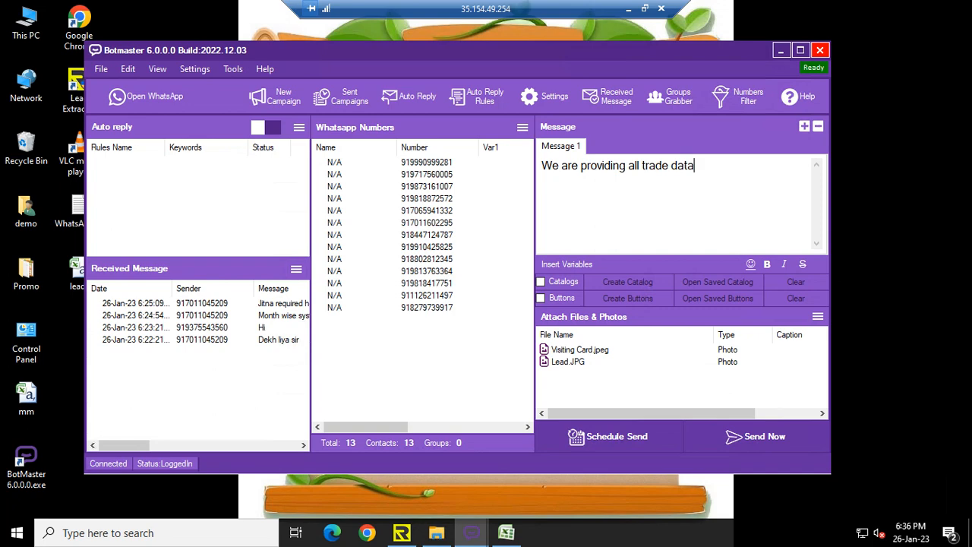
type(" for more enquiry")
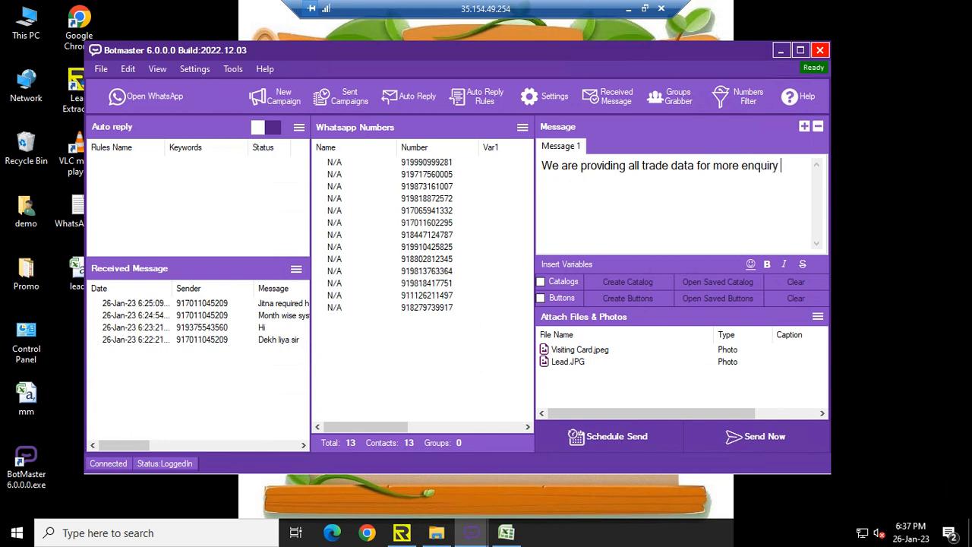
type(" please call us")
type(".")
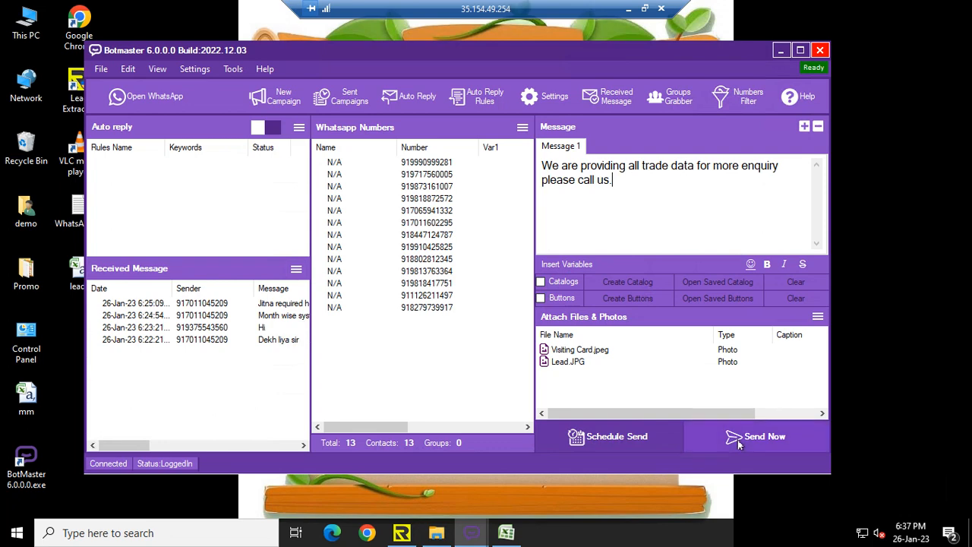
- Send the campaign now using Blind Mode
left_click(693, 436)
left_click(358, 276)
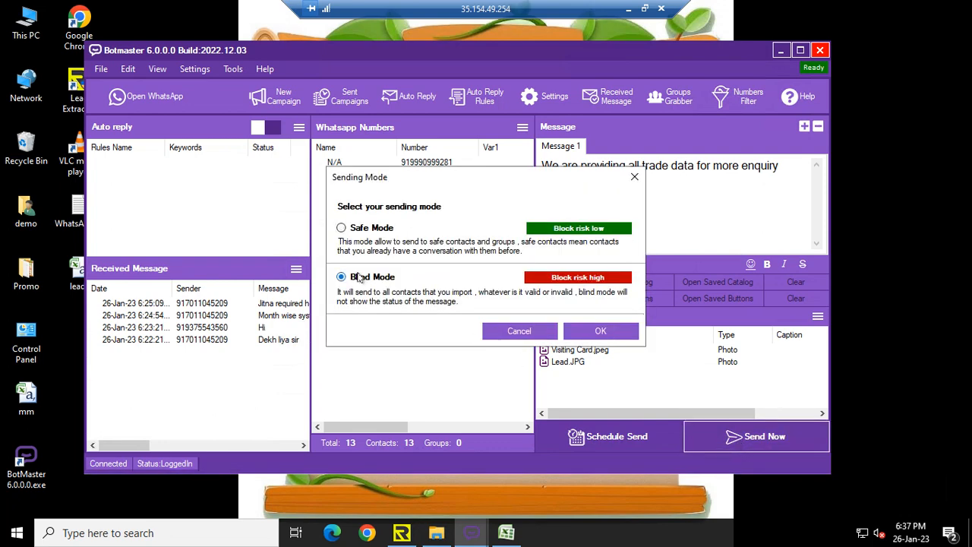
left_click(588, 332)
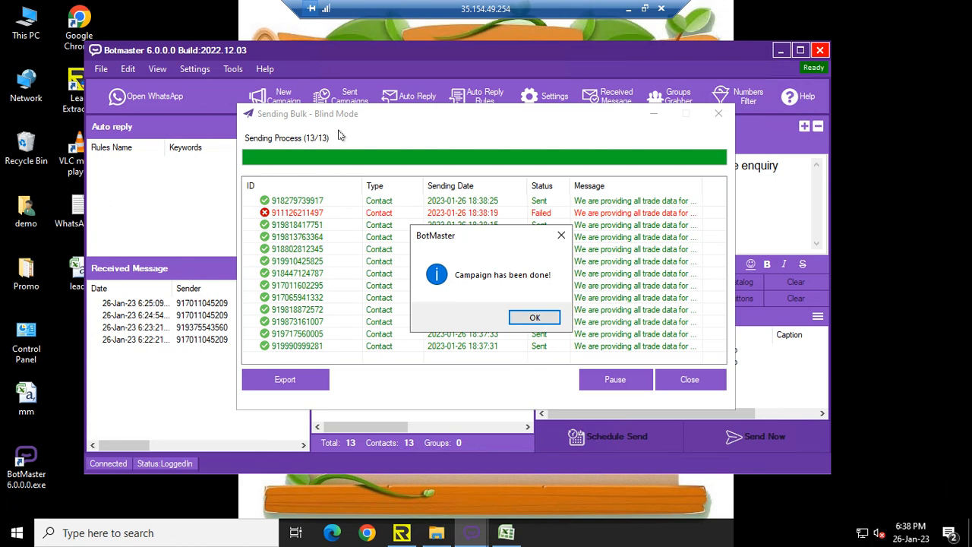
- Dismiss the campaign completion notice, close the sending window and minimize BotMaster
left_click(536, 319)
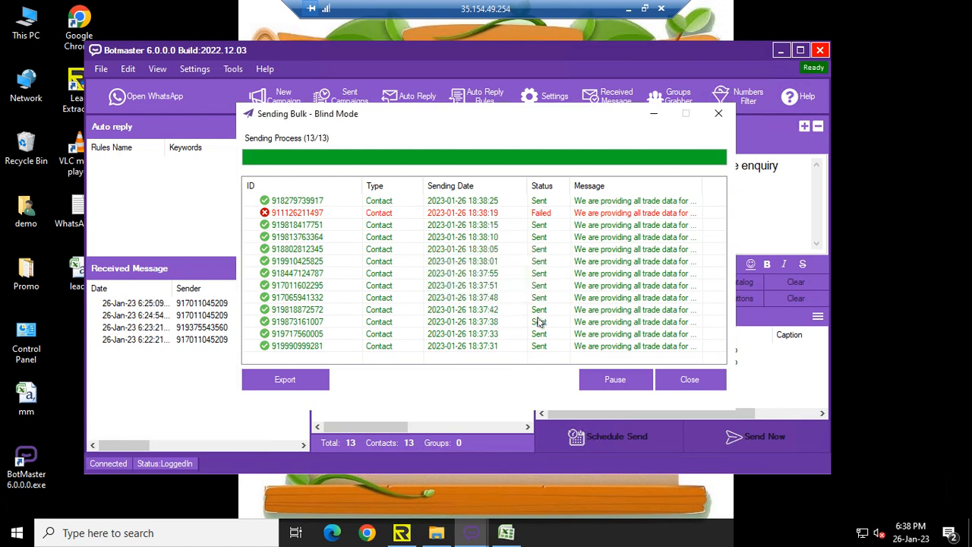
left_click(678, 381)
left_click(787, 52)
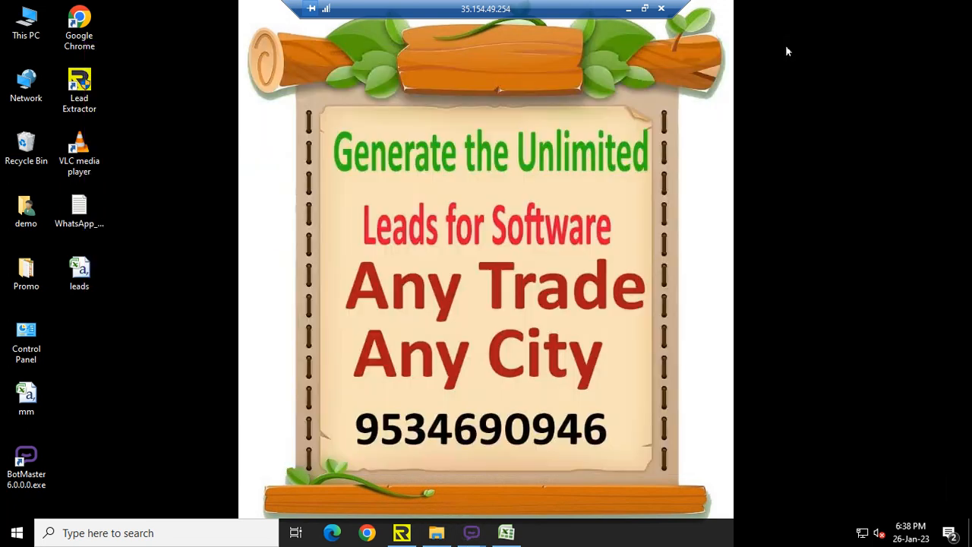